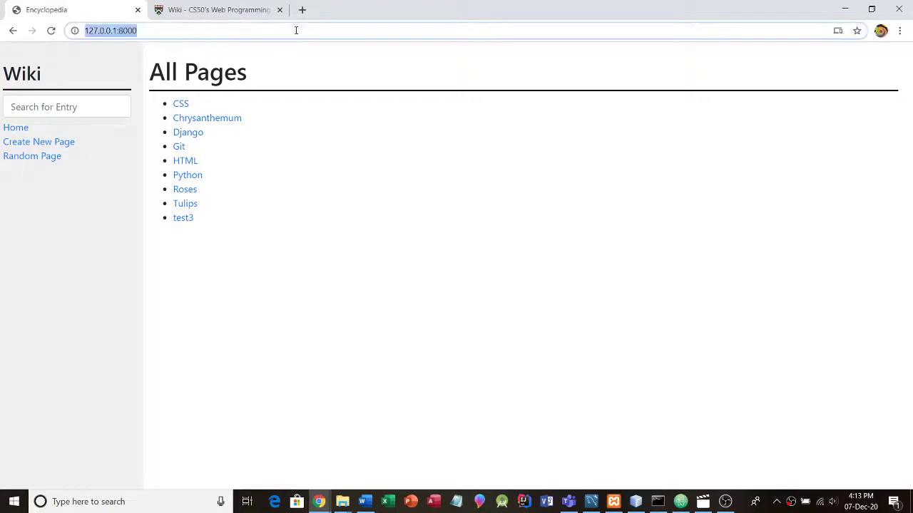
Step: Open the HTML entry by entering the address 127.0.0.1:8000/wiki/HTML
left_click(296, 30)
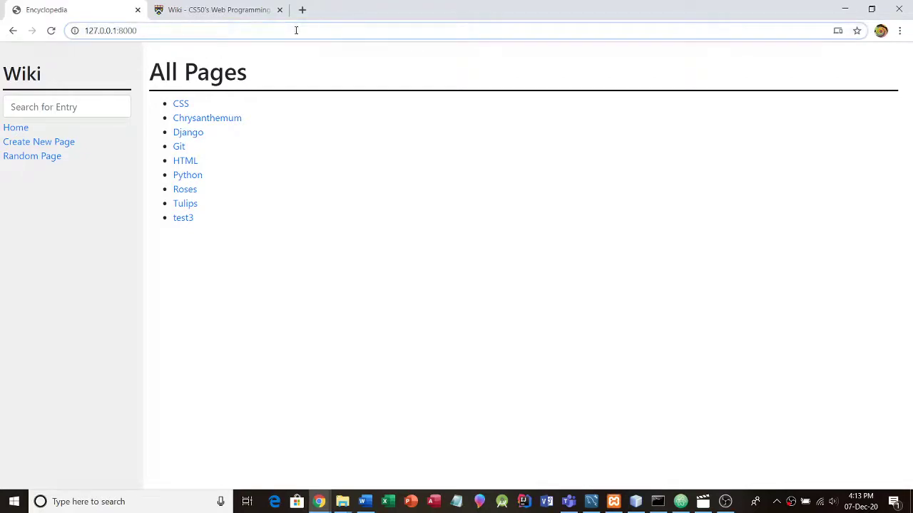
type("/wiki")
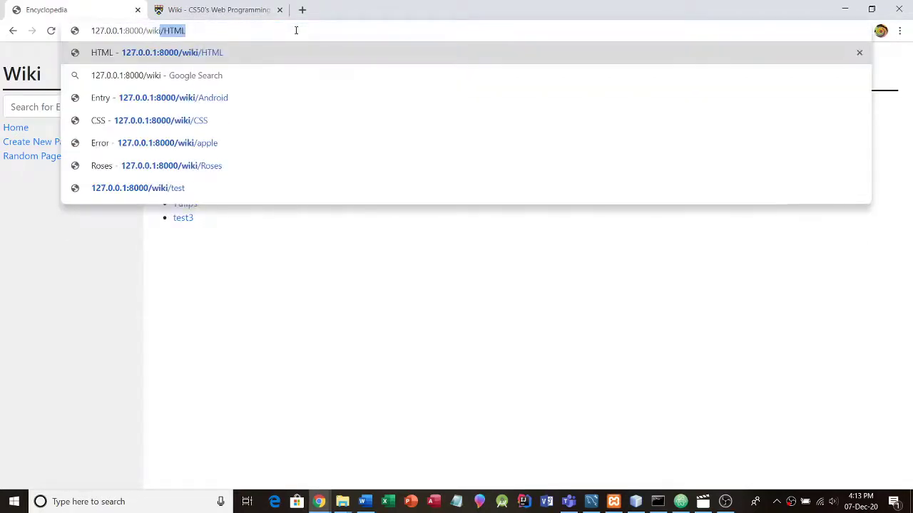
type("/")
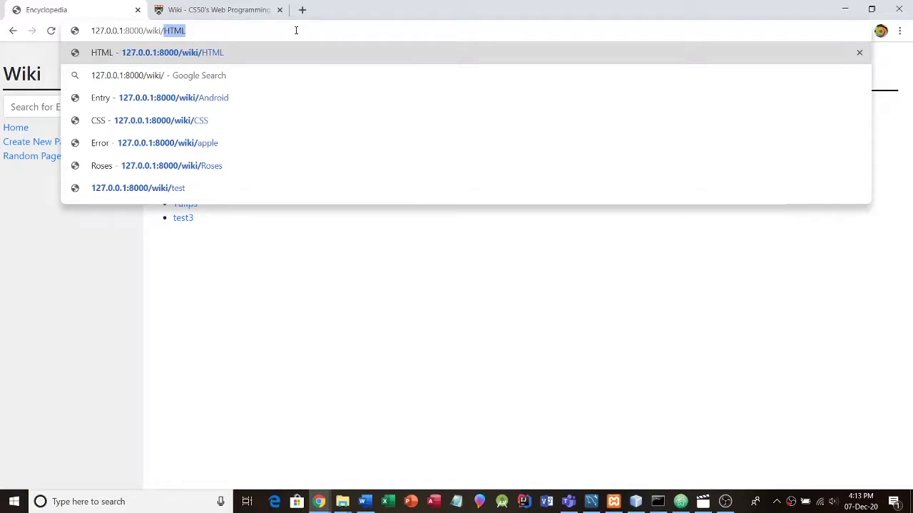
key("Right")
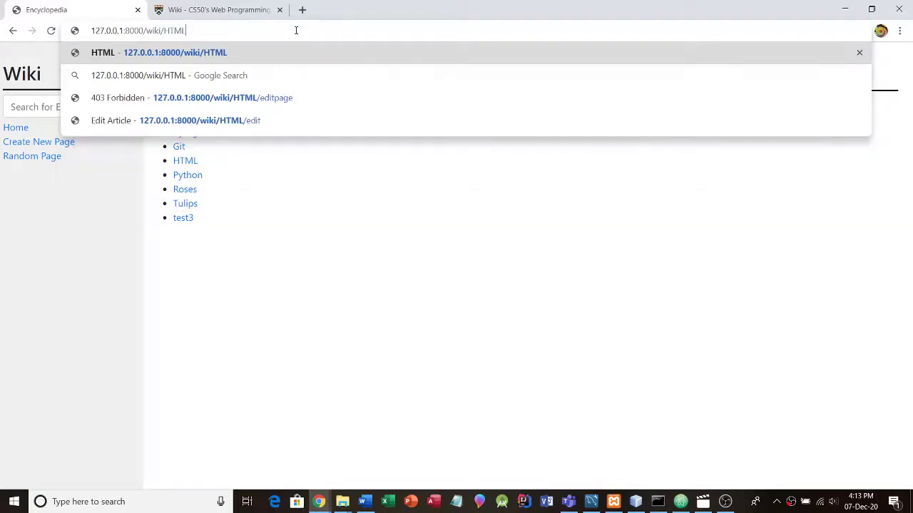
key("Return")
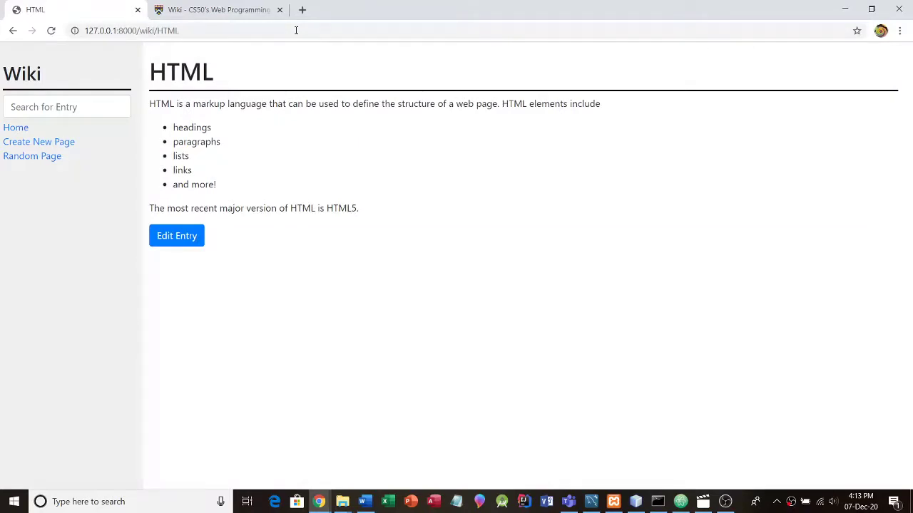
Step: Open the Roses entry by changing the entry name in the page address to roses
double_click(295, 30)
type("roses")
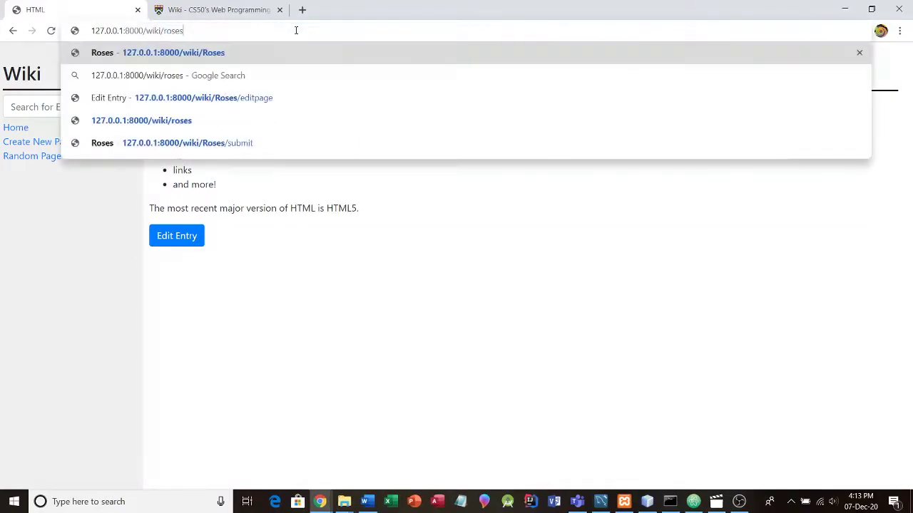
key("Return")
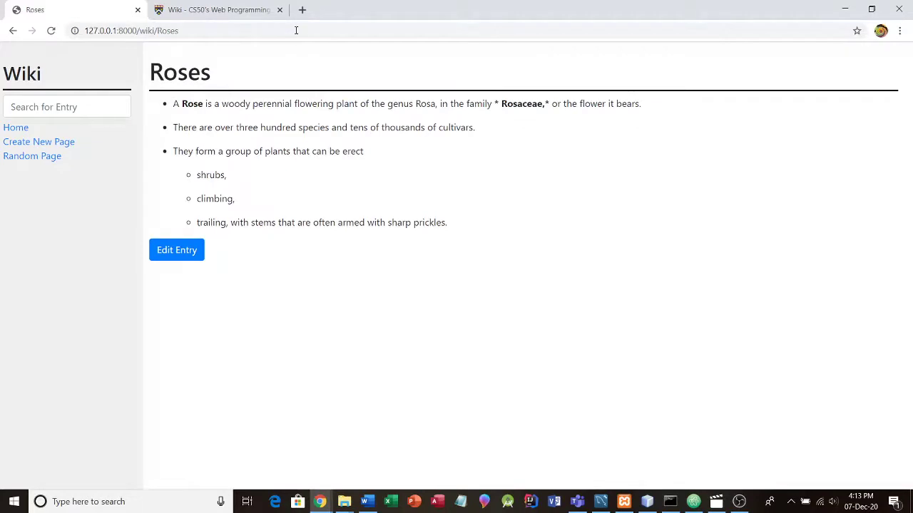
Step: Request the entry apple through the page address and read the explanation shown on the page
double_click(296, 30)
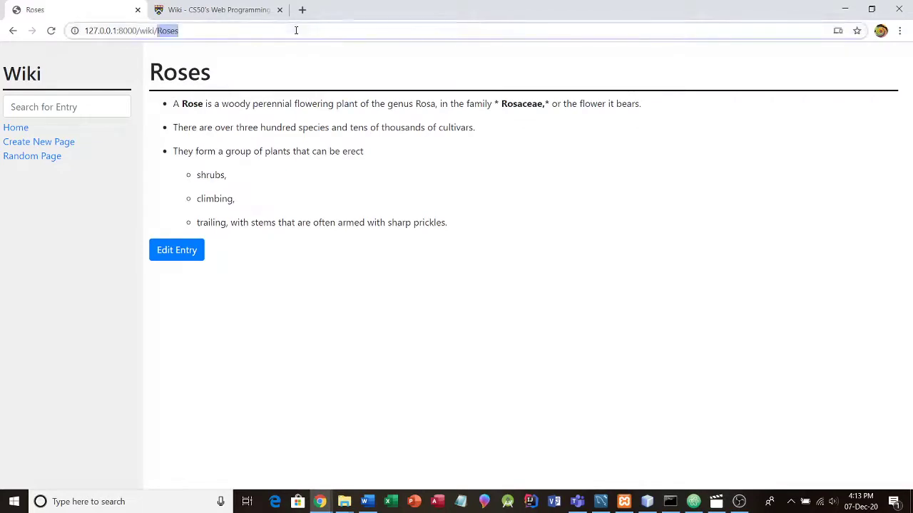
type("apple")
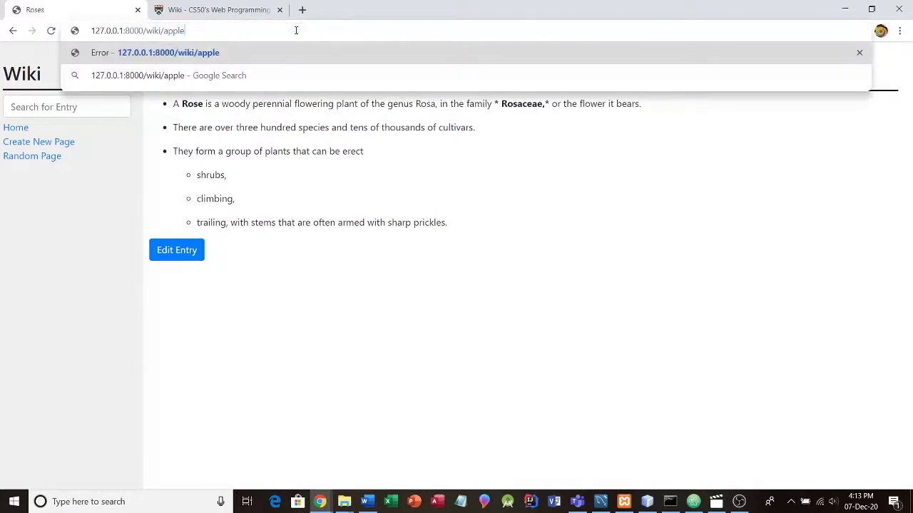
key("Return")
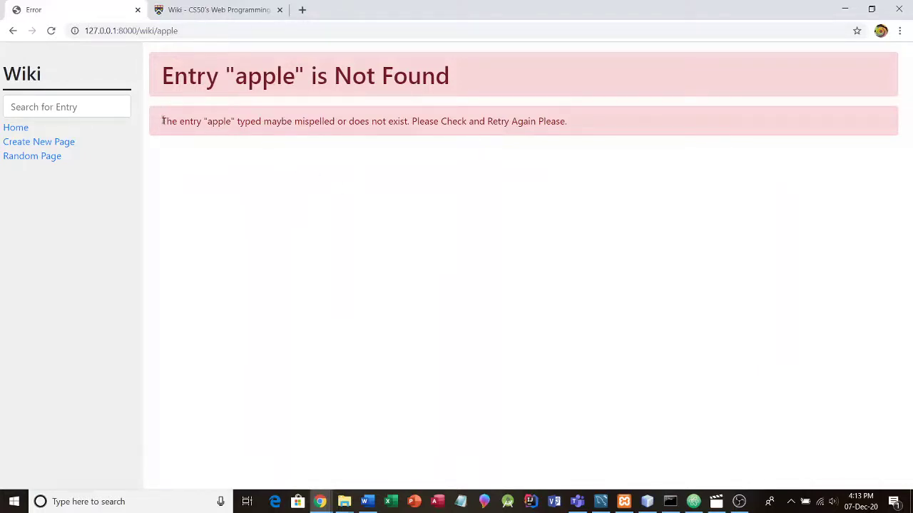
left_click_drag(162, 121, 574, 131)
left_click(589, 174)
Step: Open the Django entry from the home page's list of all pages, and return to the home page
left_click(15, 127)
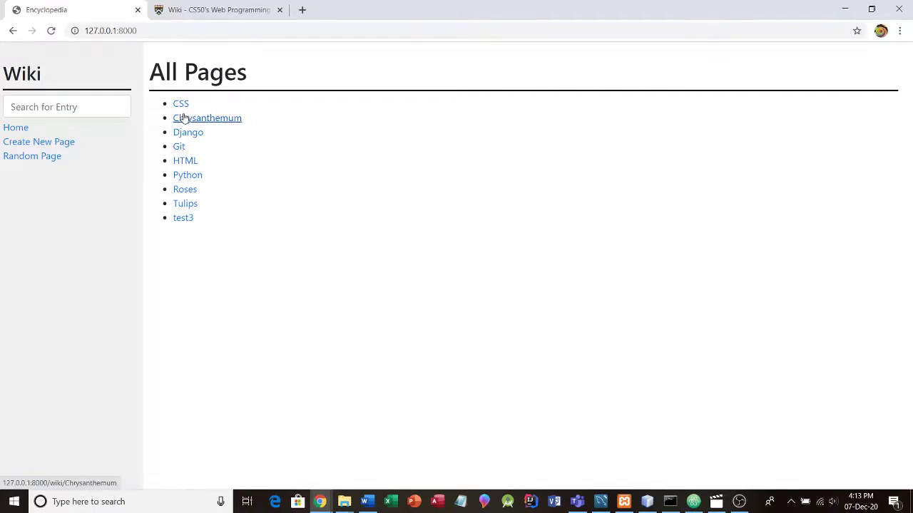
left_click(188, 136)
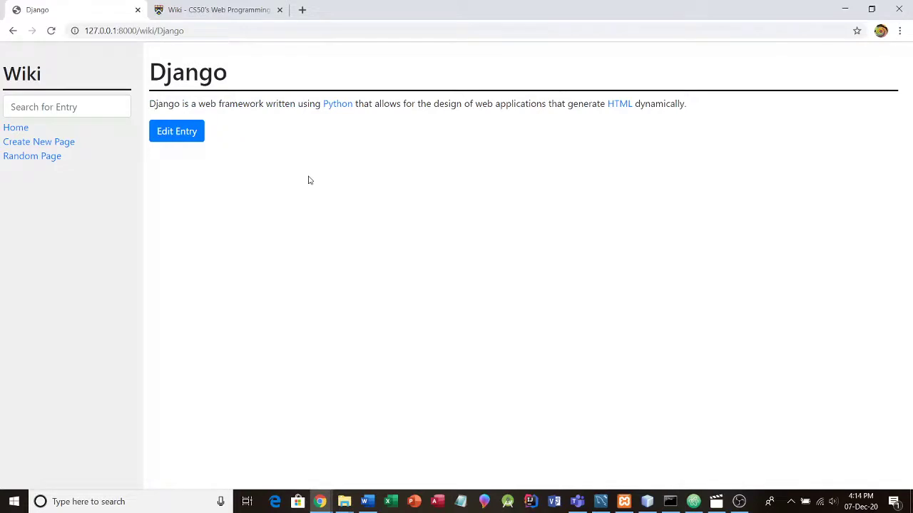
left_click(16, 129)
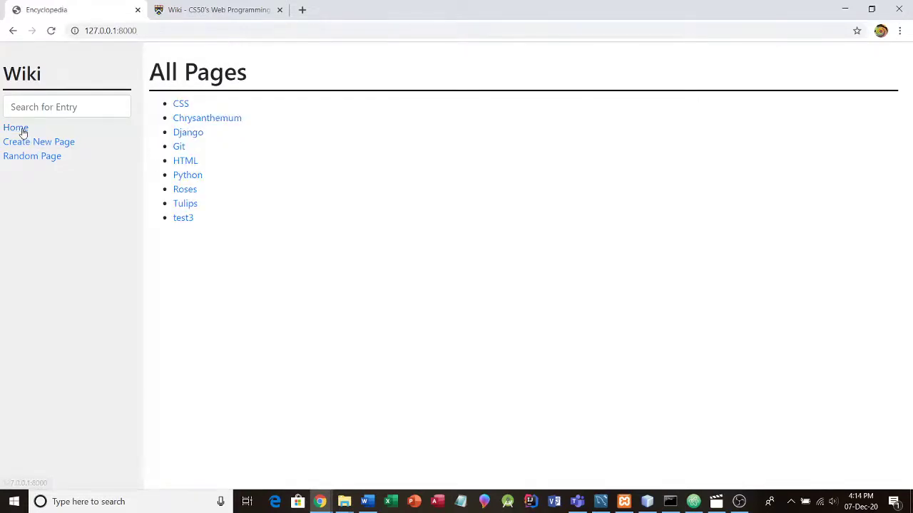
Step: Search the wiki for the entry "roses"
left_click(61, 105)
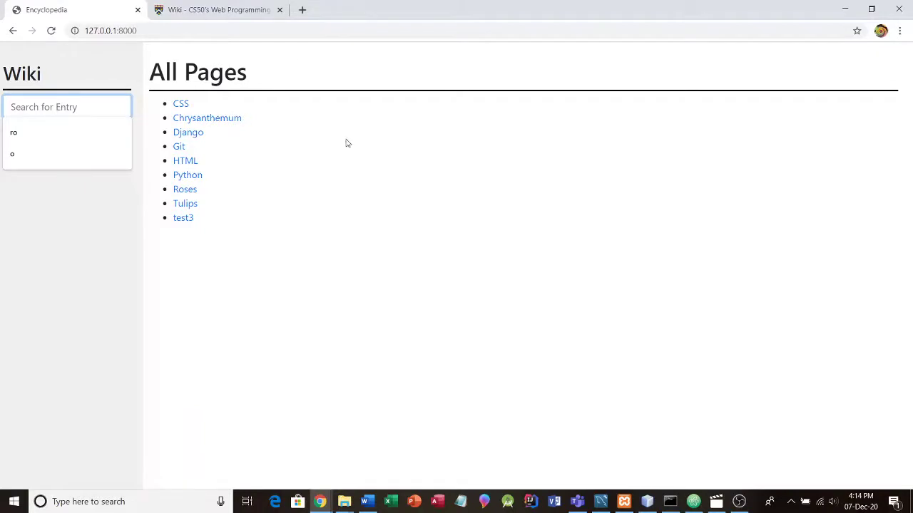
type("roses")
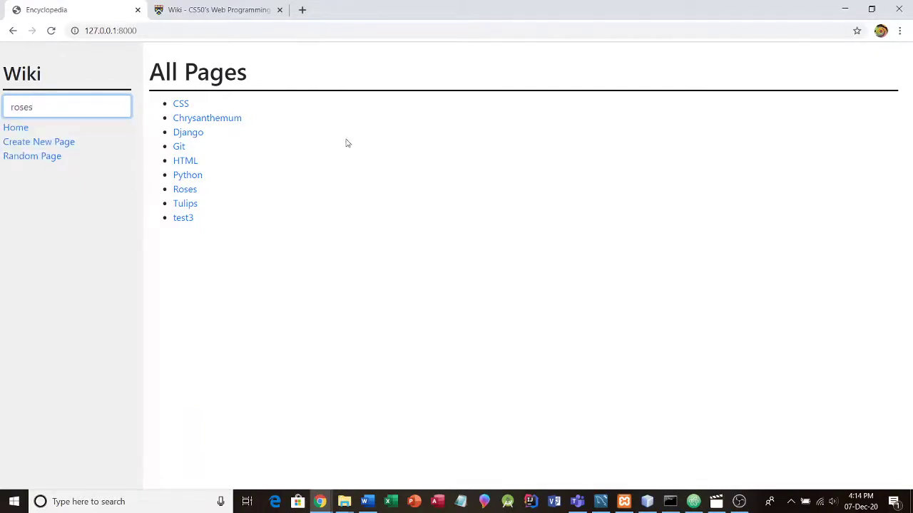
key("Return")
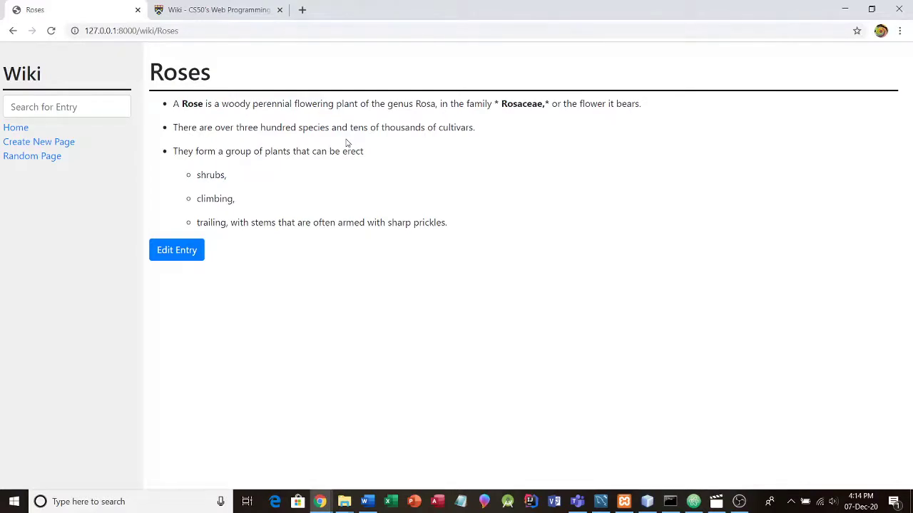
Step: Search the wiki for the partial name "py"
left_click(90, 106)
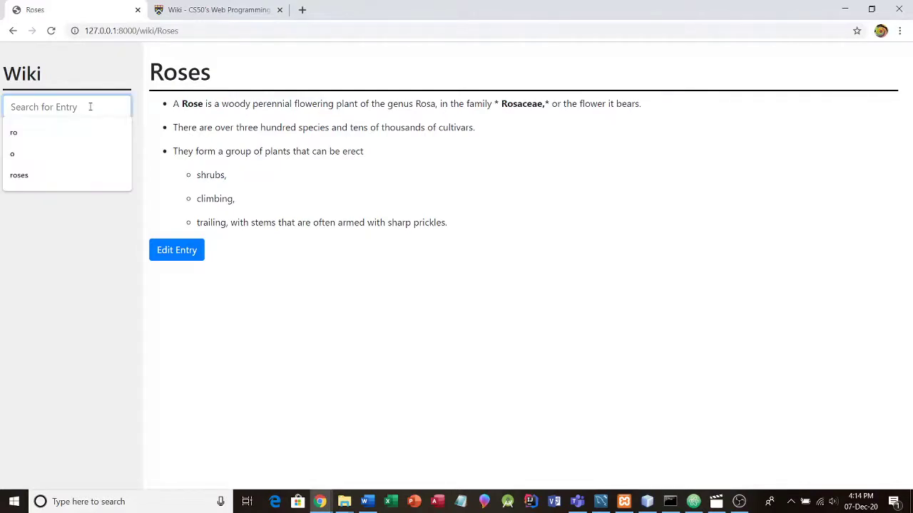
type("py")
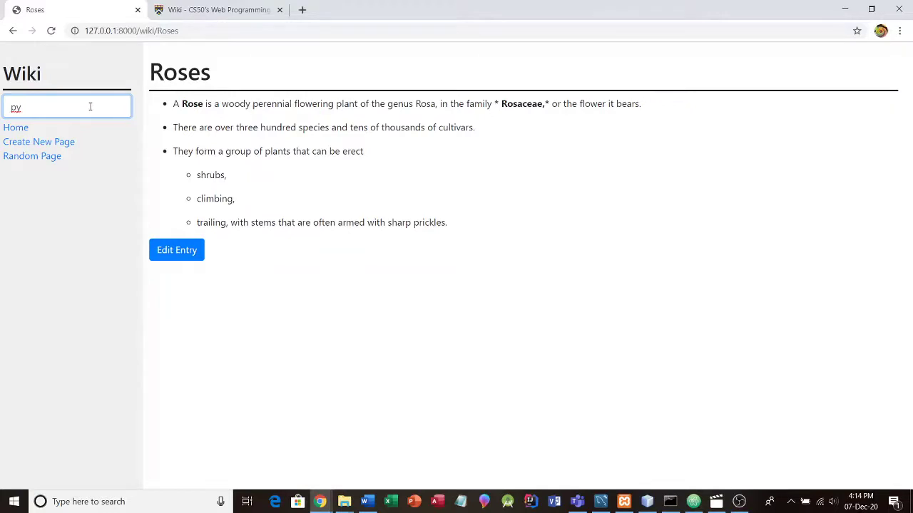
key("Return")
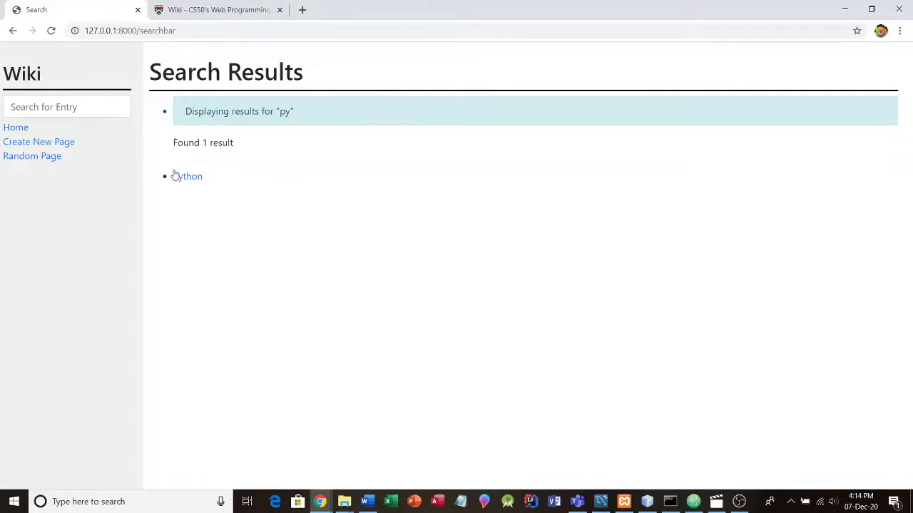
Step: Search the wiki for "o" and open the Django entry from the results
left_click(66, 108)
type("o")
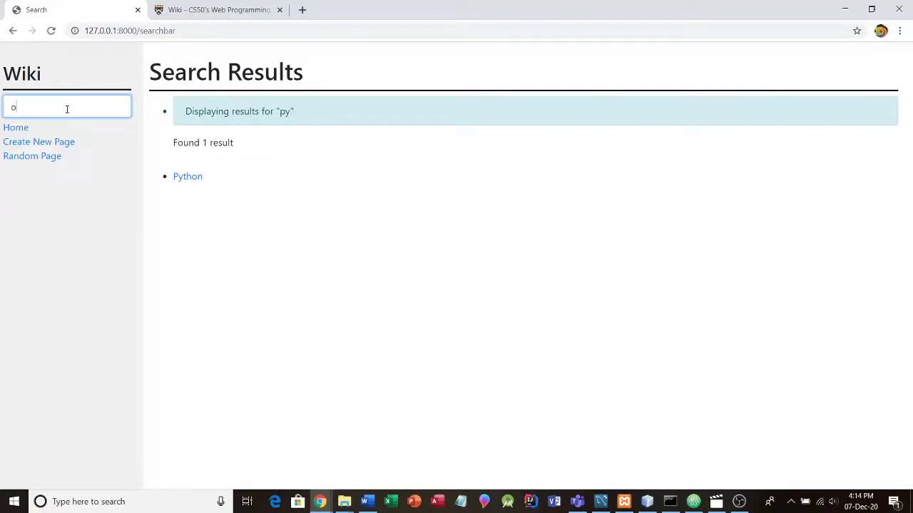
key("Return")
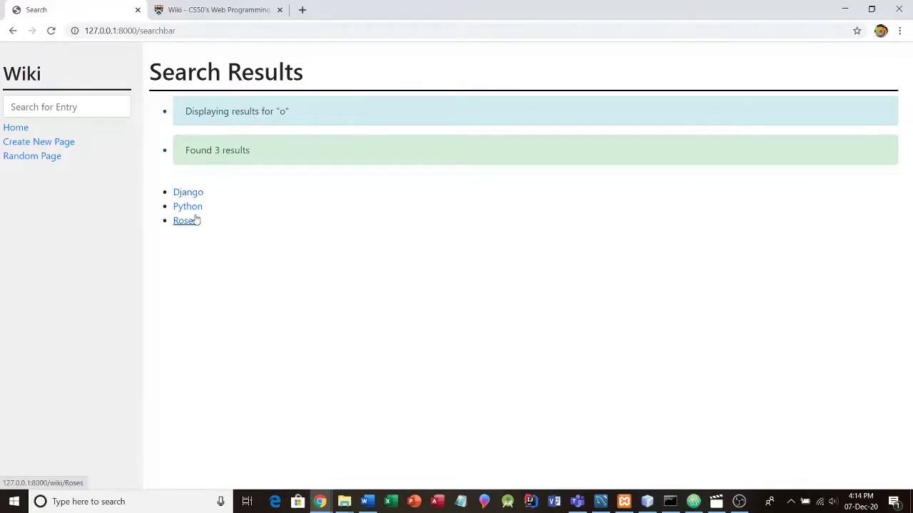
left_click(188, 193)
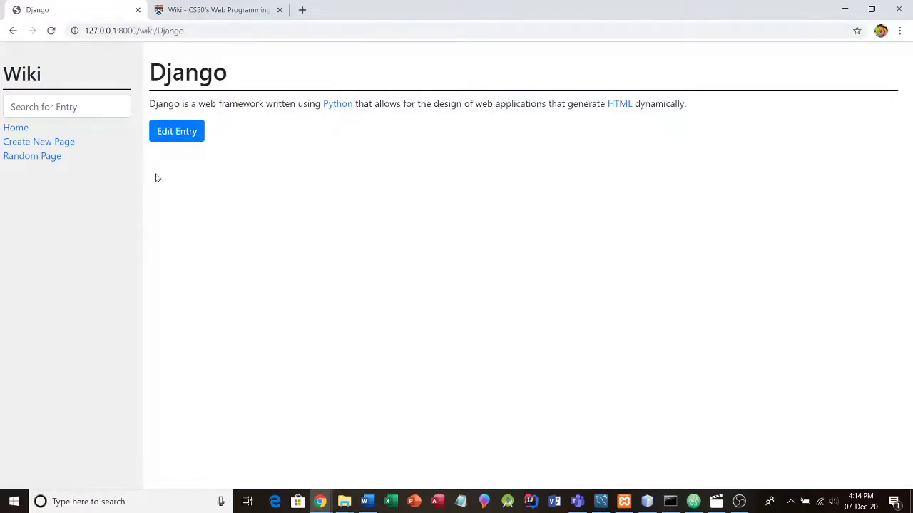
Step: Start a new wiki page from the home page and enter test2 as its topic
left_click(21, 129)
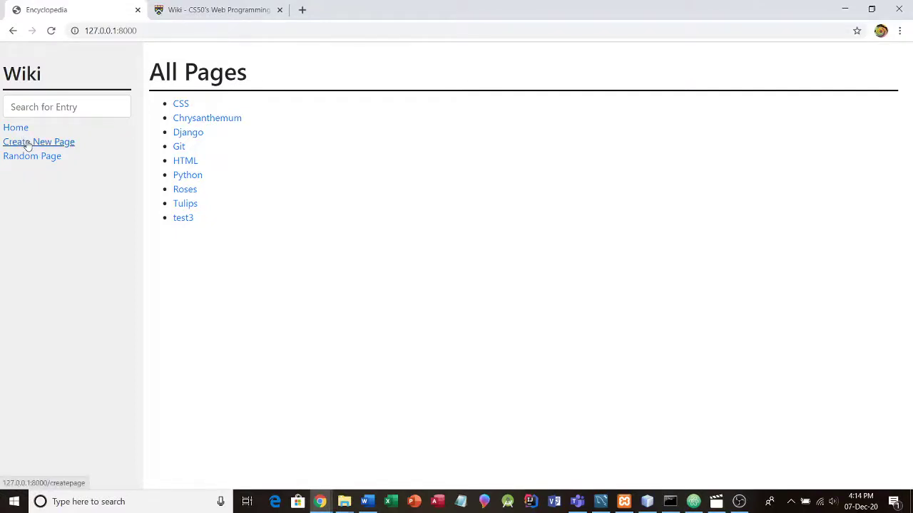
left_click(27, 144)
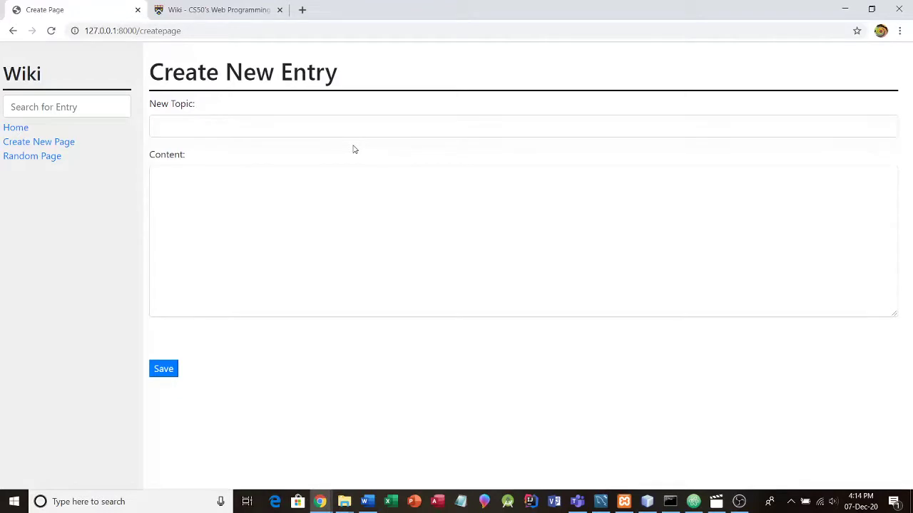
left_click(264, 119)
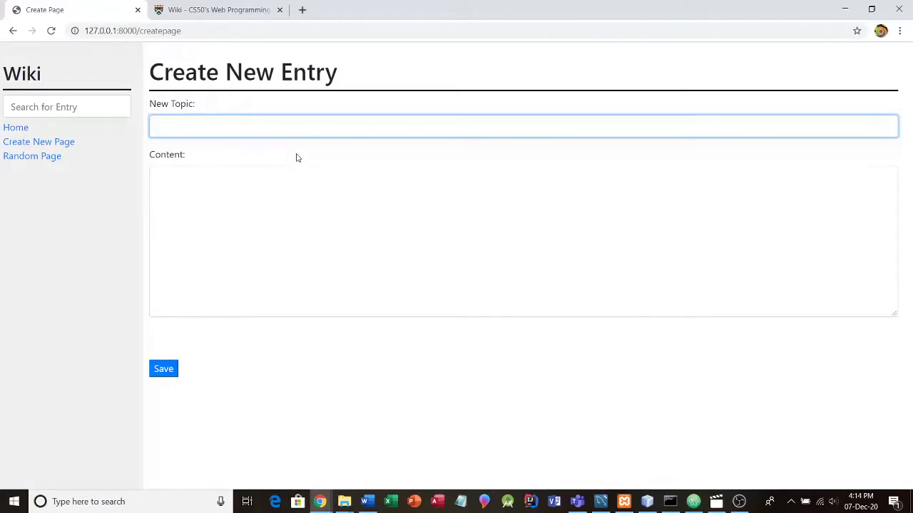
type("test2")
key("BackSpace")
type("3")
key("BackSpace")
type("2")
Step: Enter "***bold and italic***" as the first line of the new page's content
left_click(229, 180)
type("***")
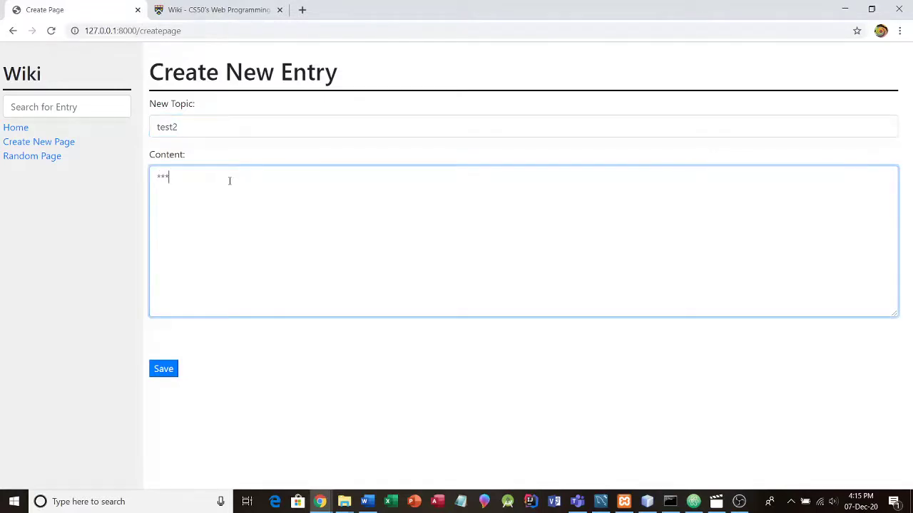
type("***")
key("Left")
key("Left")
key("BackSpace")
type("bold and ")
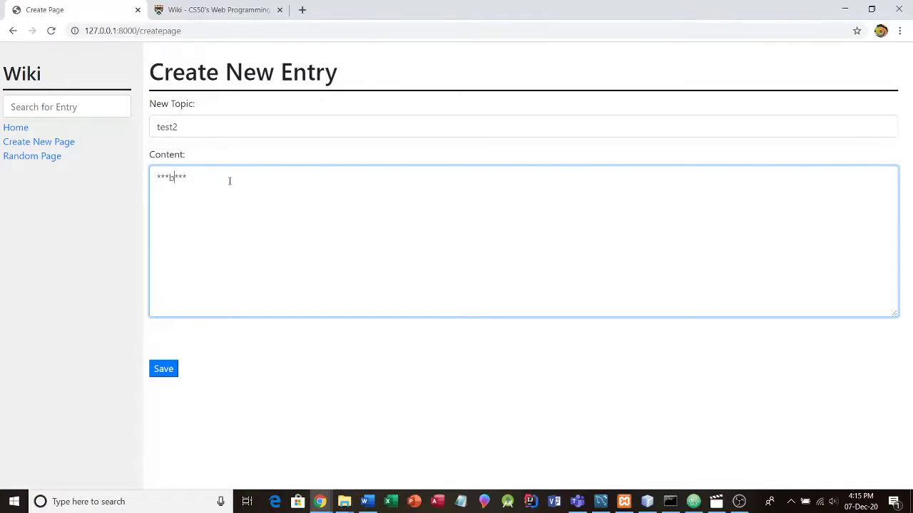
type("italic")
Step: Add the lines "_italics_" and "#headings" to the page content
key("Return")
type("_italics")
key("Return")
type("3")
key("BackSpace")
type("#headings")
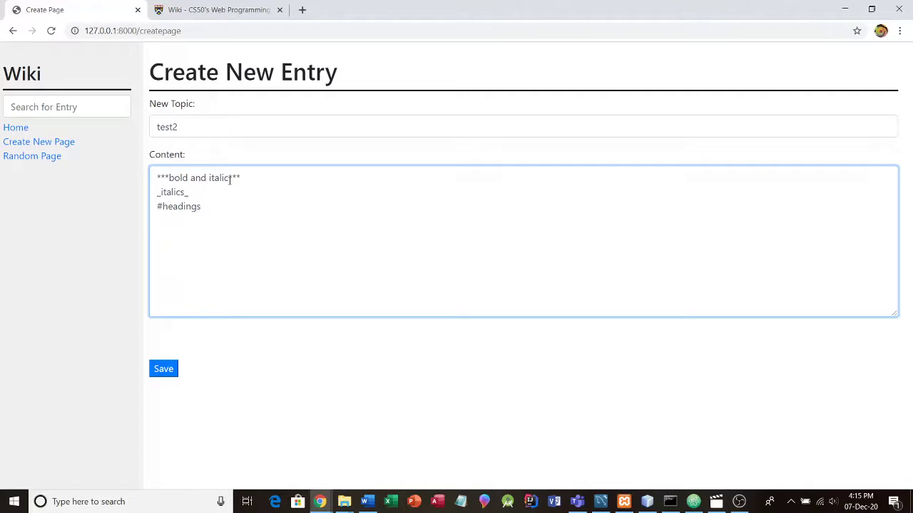
Step: Add the lines "* lists", "- list" and an indented "- nested list" to the content, and save the entry
key("Return")
type("*")
type(" lists")
type("-")
type(" list")
type("      - nested")
type(" list")
left_click(163, 374)
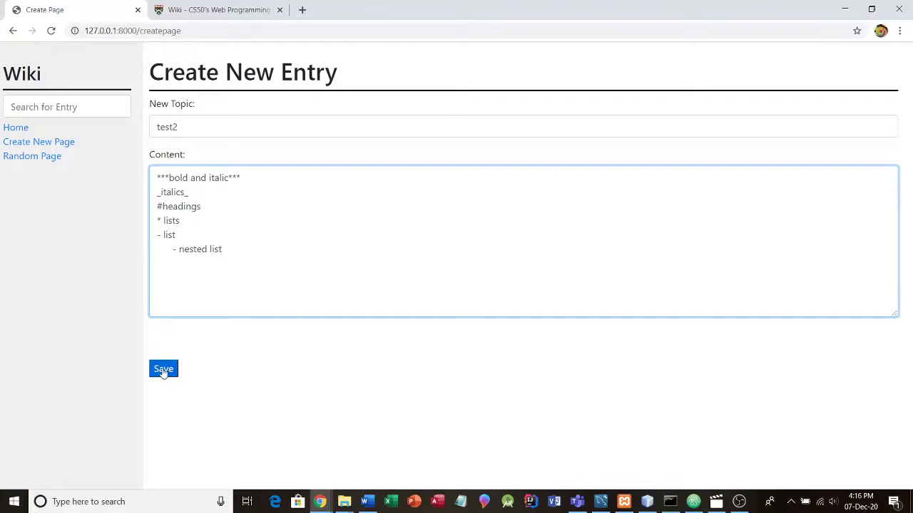
left_click(164, 371)
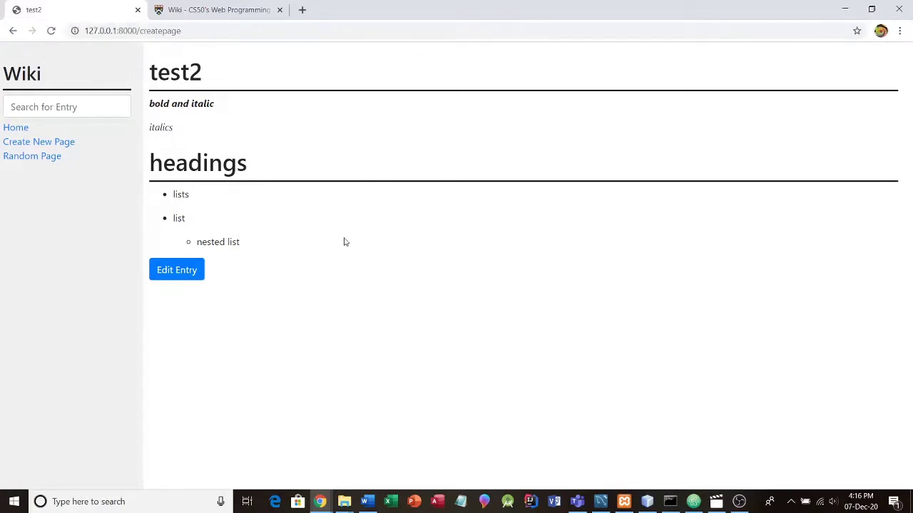
Step: Try to create another entry with the existing topic roses and the content "* nice", and return to the home page
left_click(13, 147)
left_click(235, 133)
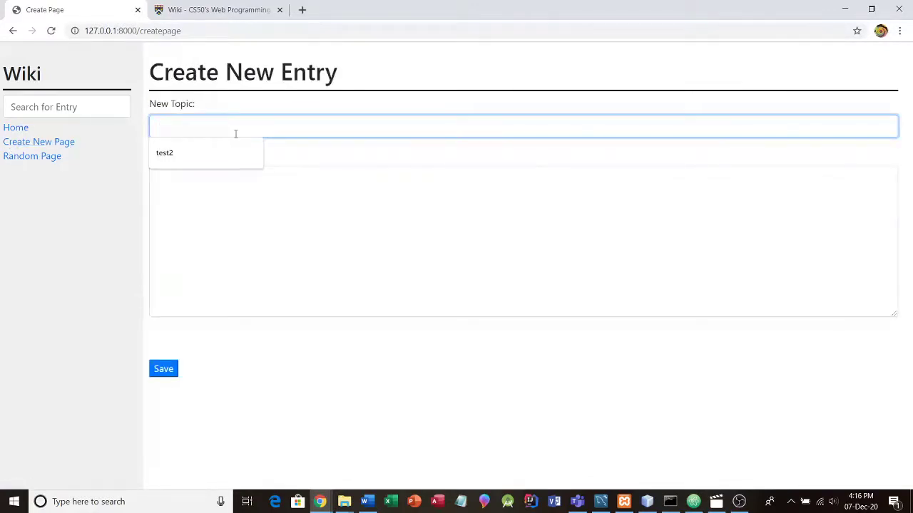
type("roses")
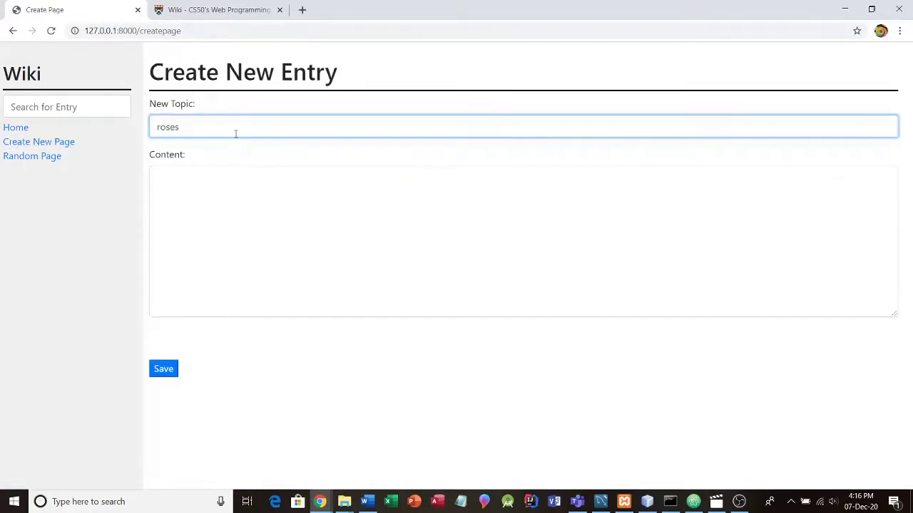
left_click(254, 194)
type("*")
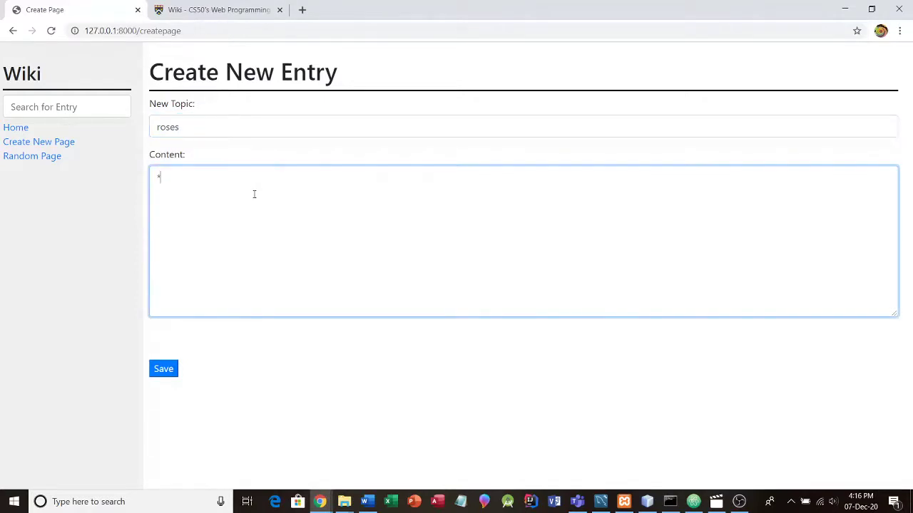
type(" nice")
left_click(169, 370)
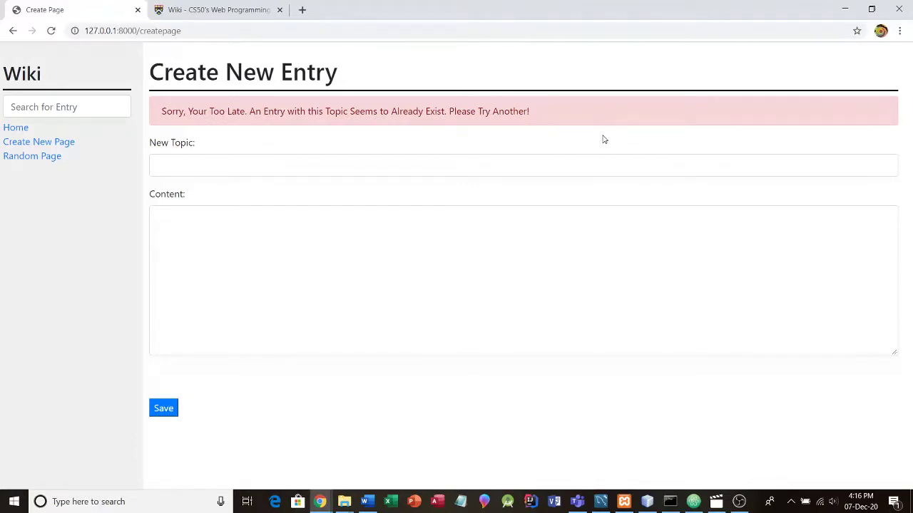
left_click(16, 129)
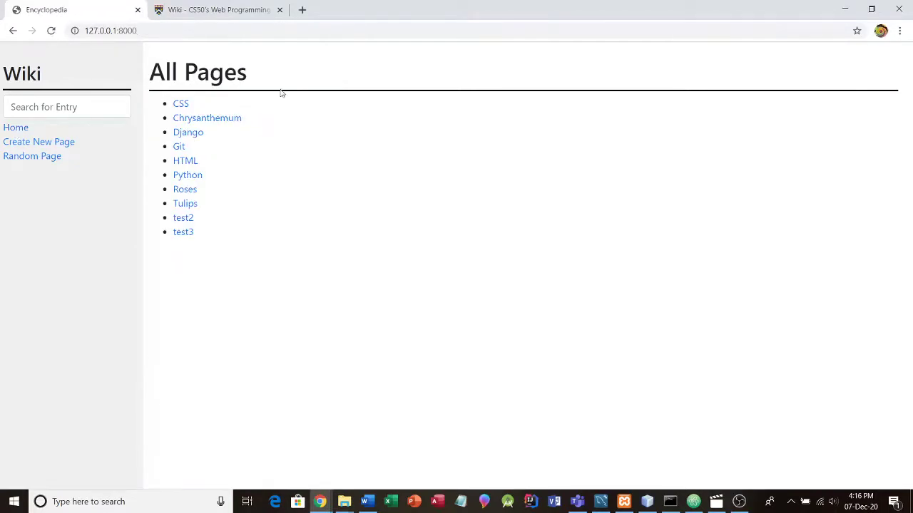
Step: View the HTML entry from the list of all pages, and open the test2 entry for editing
left_click(185, 162)
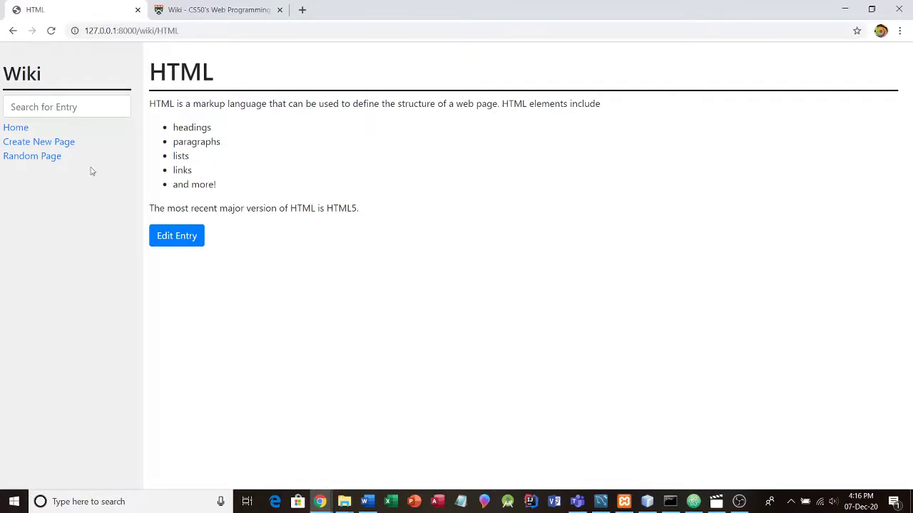
left_click(22, 129)
left_click(188, 219)
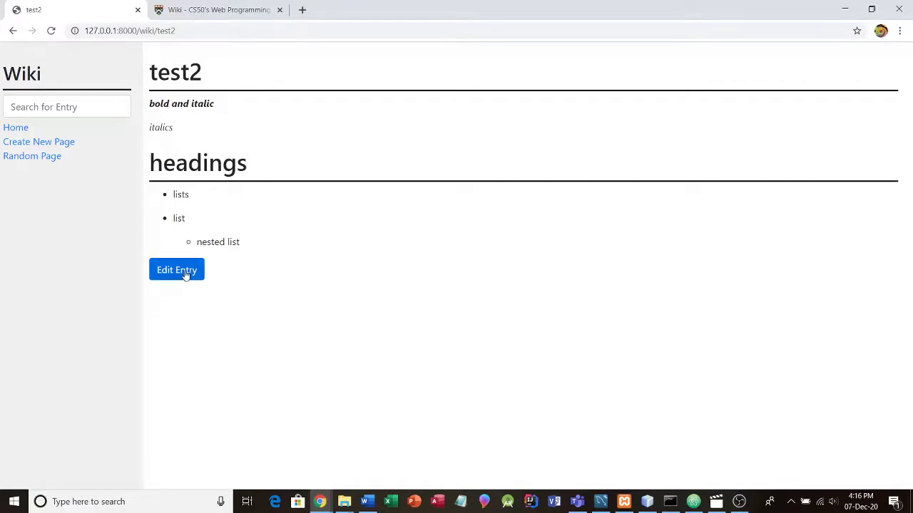
left_click(187, 274)
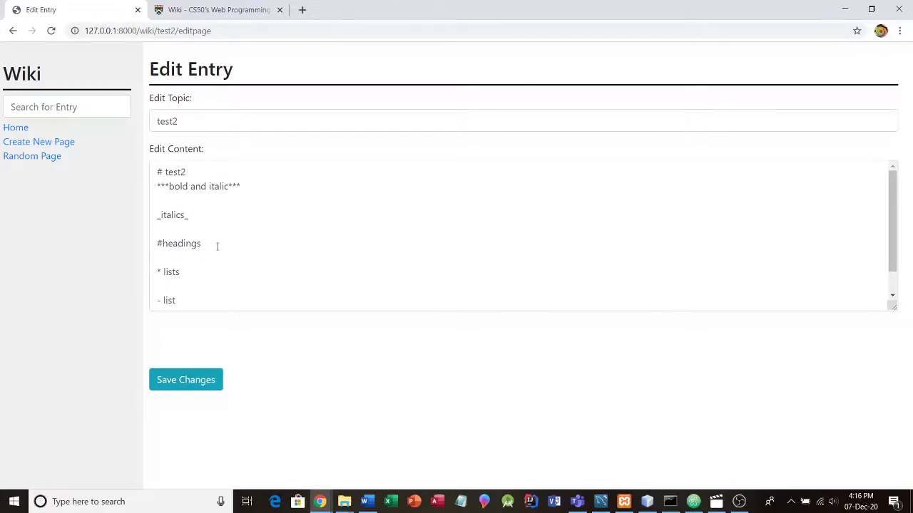
Step: Change the content's first line to "## test5" and add the line "####headings" below "#headings"
left_click(187, 171)
key("BackSpace")
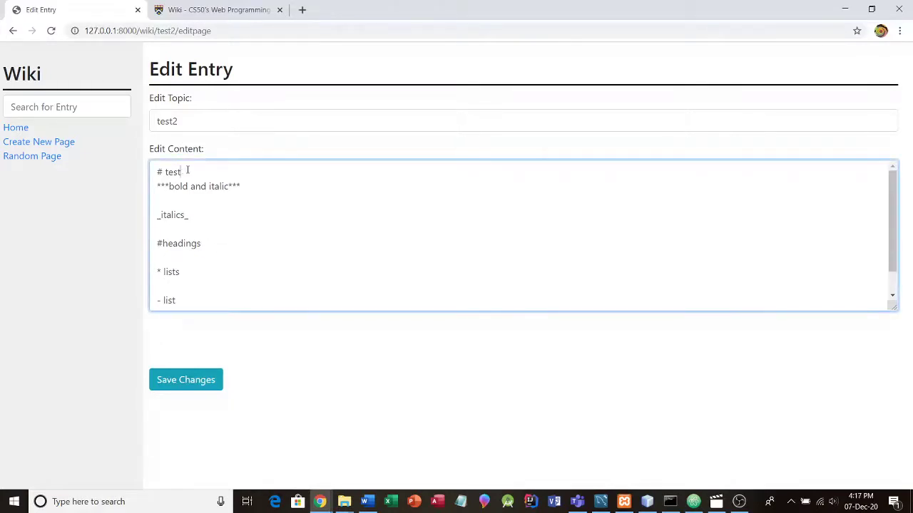
type("5")
left_click(162, 173)
type("#####headings")
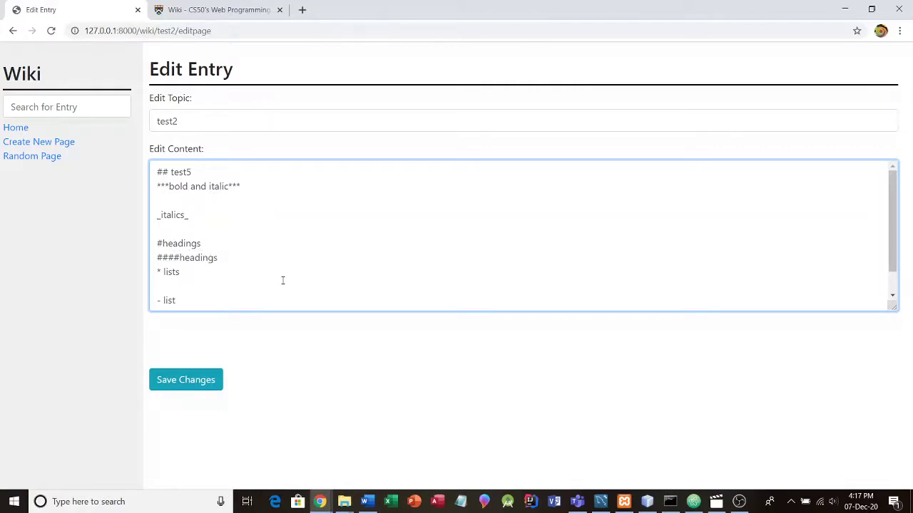
Step: Add a further indented line "- nested within nested" below "- nested list" at the end of the content
scroll(282, 280, "down", 1)
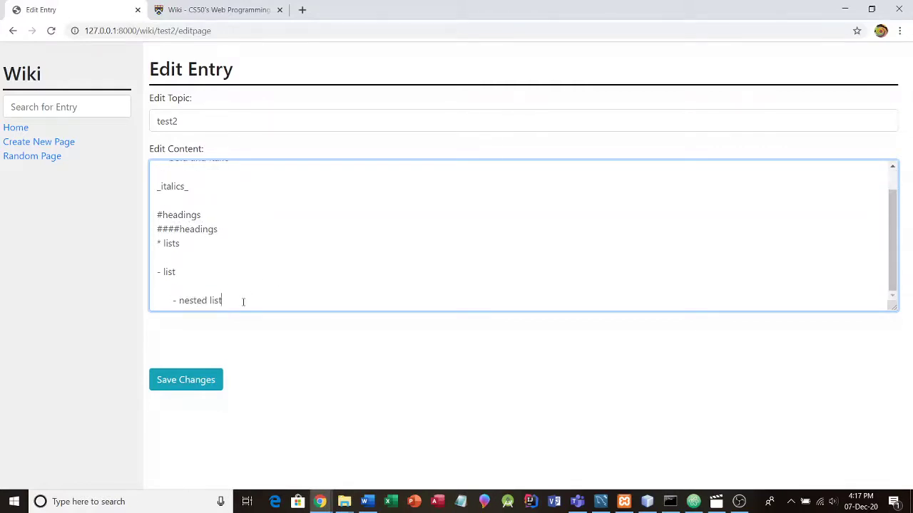
key("Return")
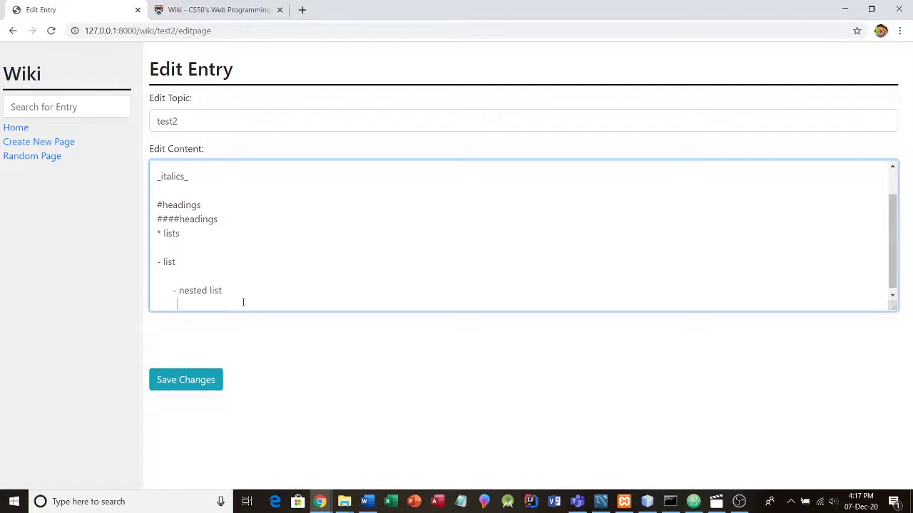
type("- nested within nested")
scroll(339, 243, "up", 1)
scroll(339, 243, "down", 1)
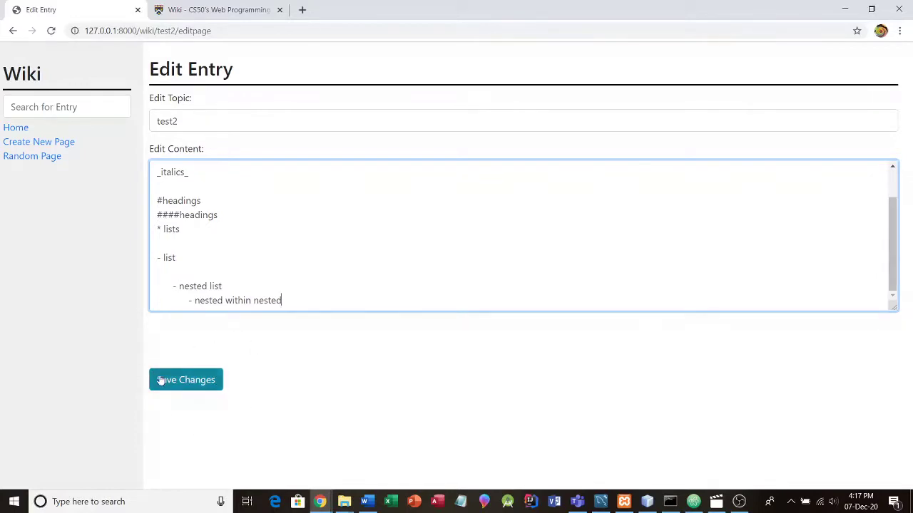
Step: Rename the entry's topic to test5 and save the changes
left_click(199, 127)
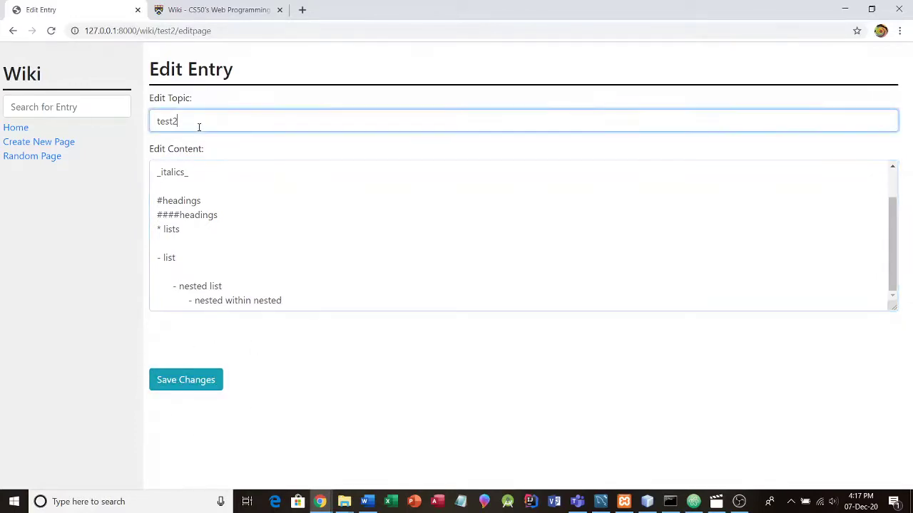
key("BackSpace")
type("5")
left_click(216, 378)
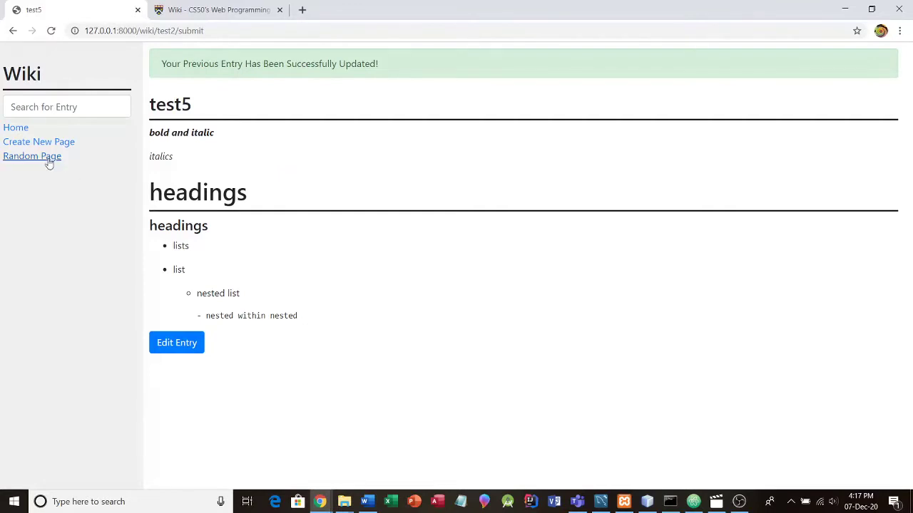
Step: Check the list of all pages on the home page, and open random entries several times in a row
left_click(17, 128)
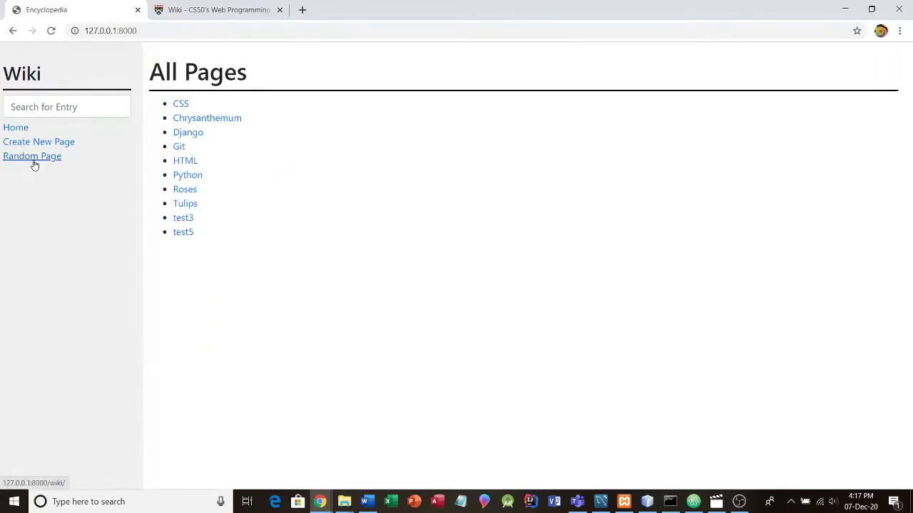
left_click(33, 162)
left_click(34, 163)
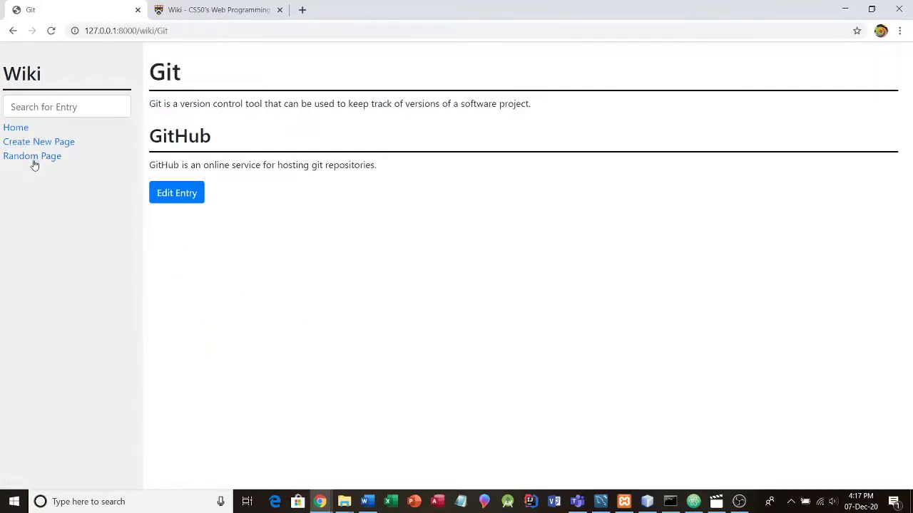
left_click(34, 164)
left_click(34, 164)
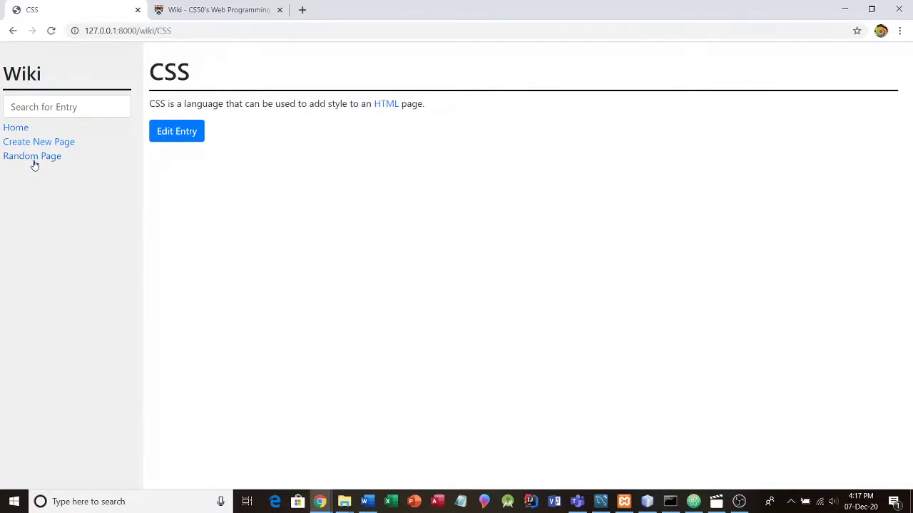
left_click(34, 165)
left_click(34, 164)
left_click(34, 165)
left_click(34, 165)
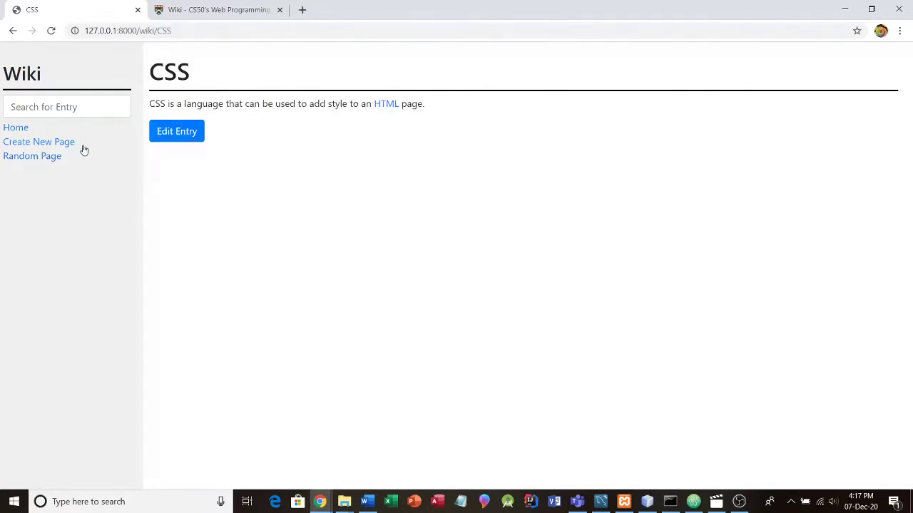